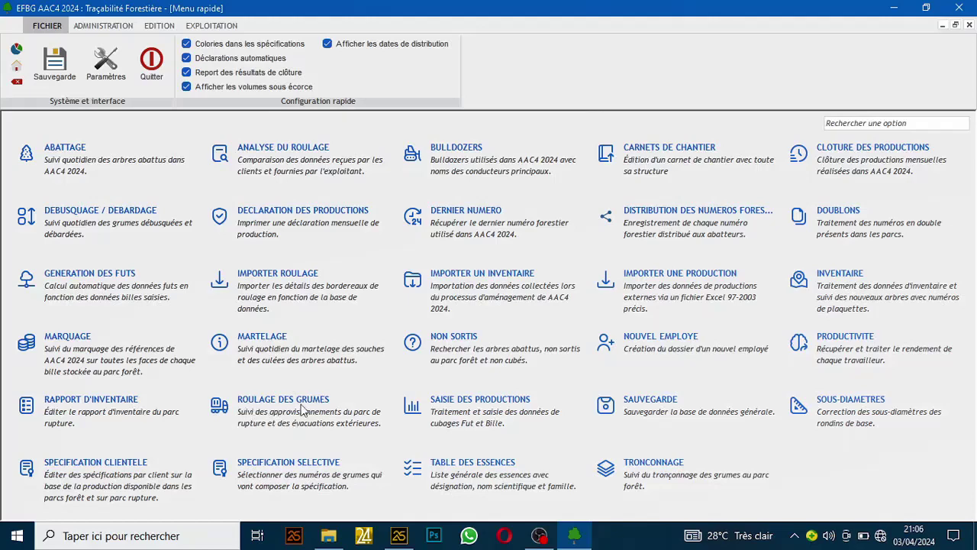
Open the Roulage des grumes module to record a truck load of logs
left_click(278, 412)
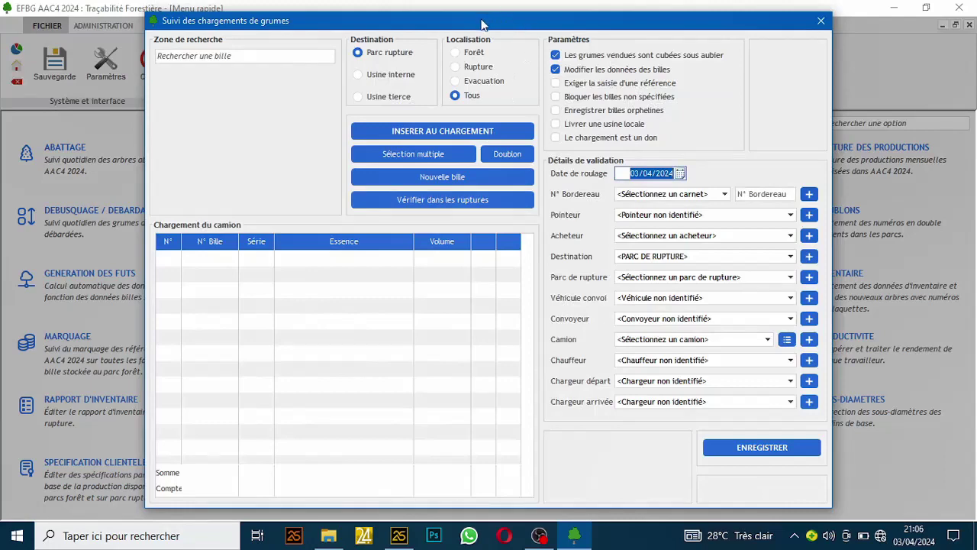
left_click_drag(483, 21, 505, 24)
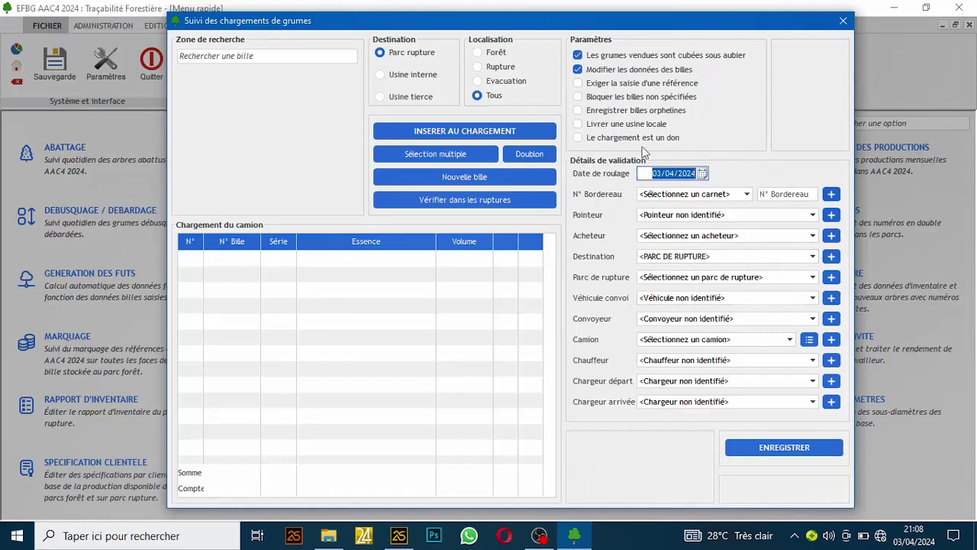
left_click(679, 197)
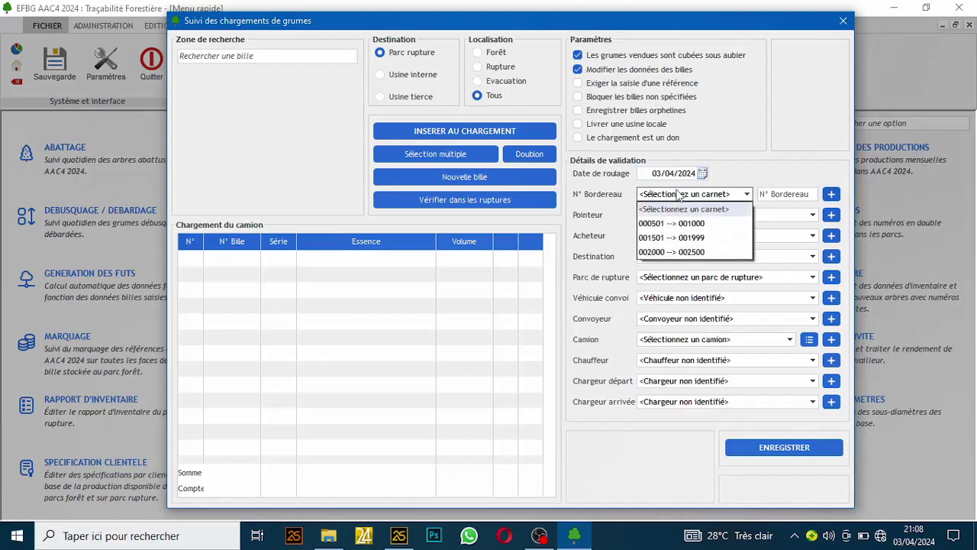
left_click(679, 196)
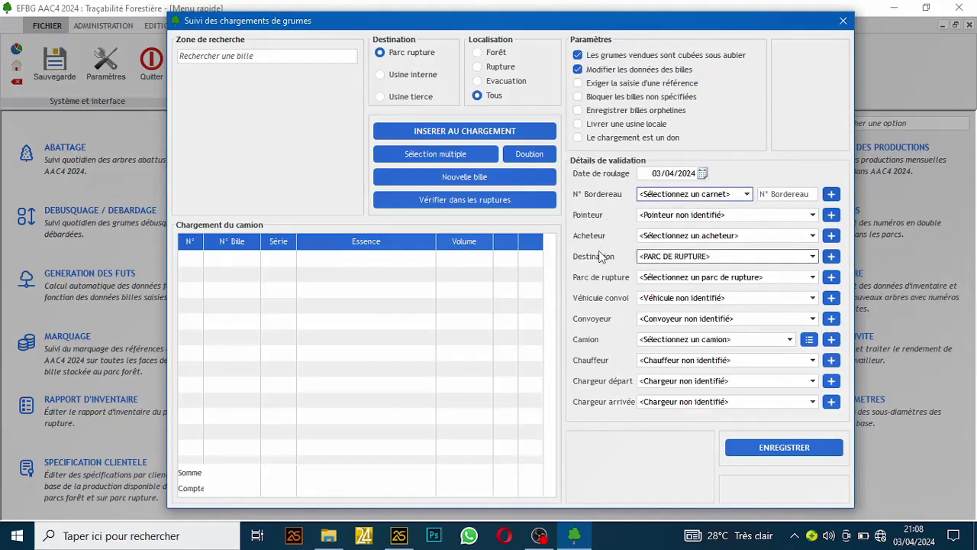
left_click(672, 279)
left_click(672, 286)
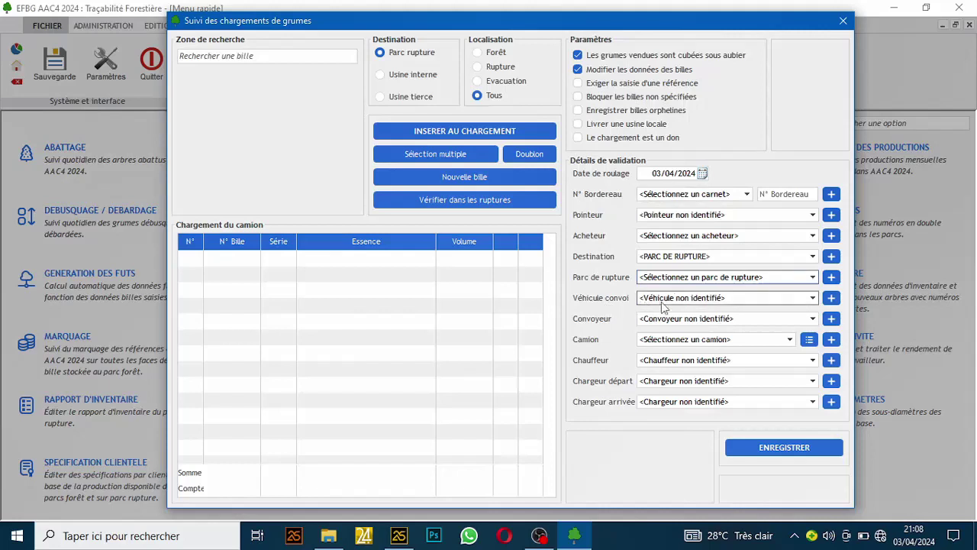
left_click(667, 347)
left_click(666, 347)
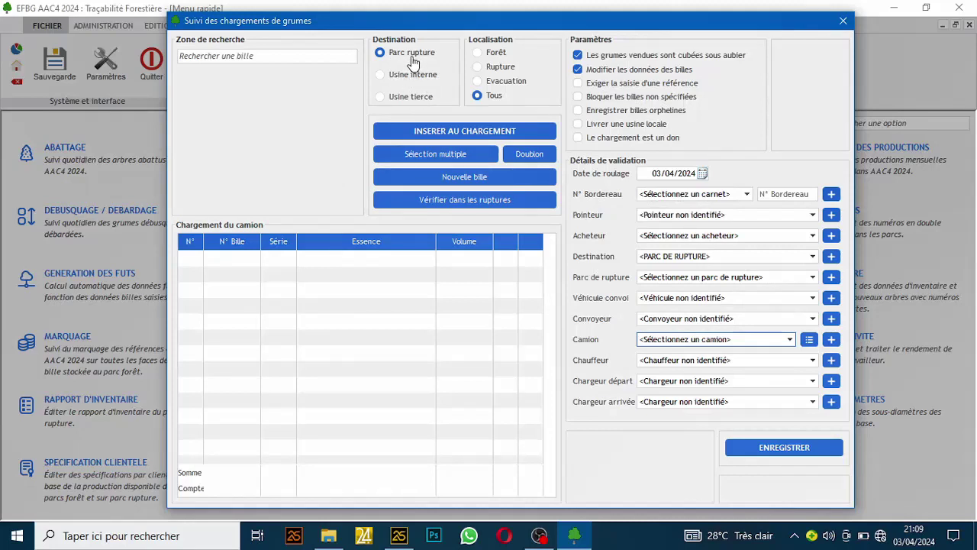
Search for logs 526 and 45 and insert 000526-1 and 000045-1 into the truck load
left_click(281, 57)
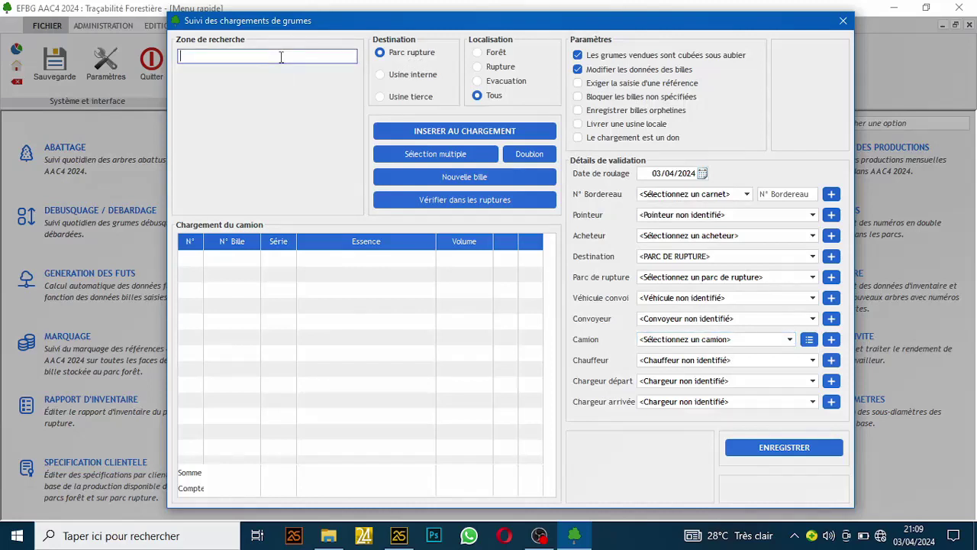
type("526")
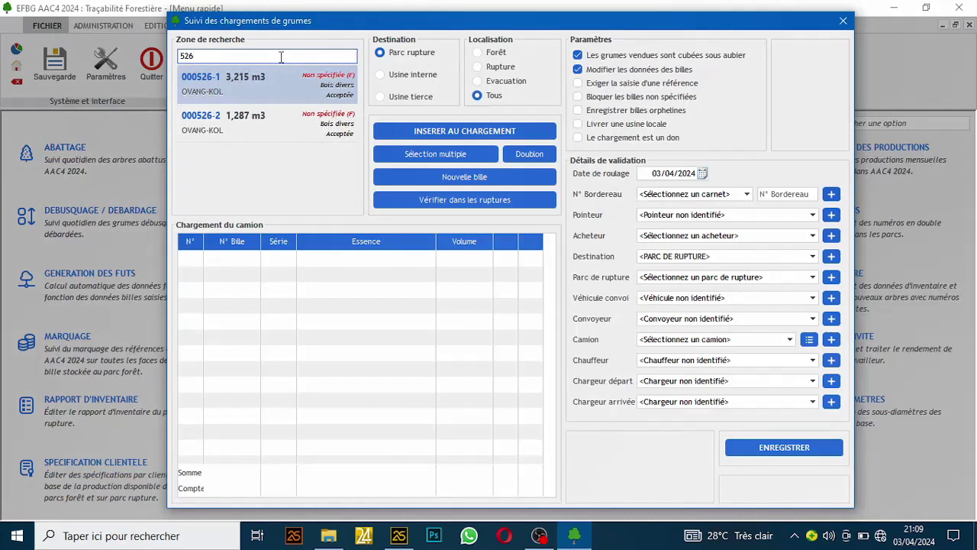
key("Return")
type("45")
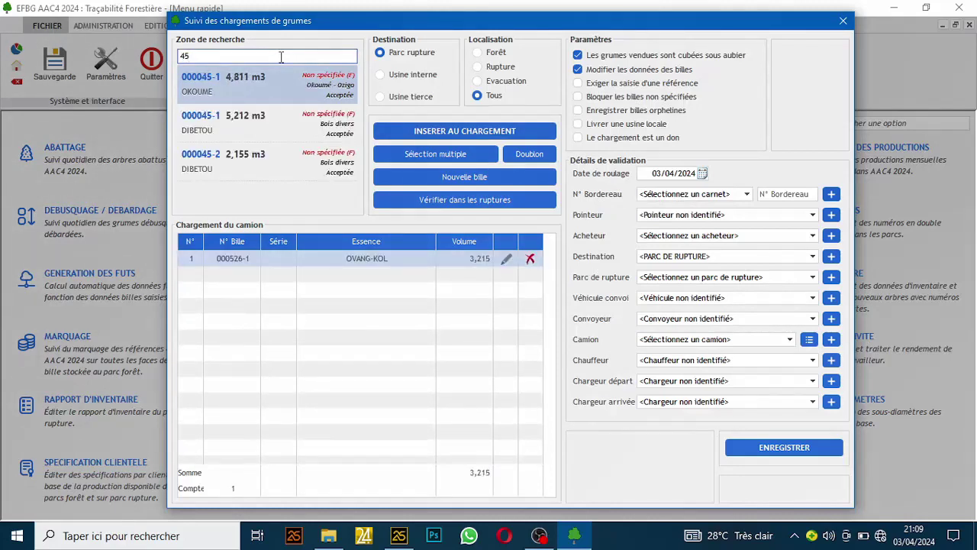
key("Return")
Try to add log 482 to the truck load
type("482")
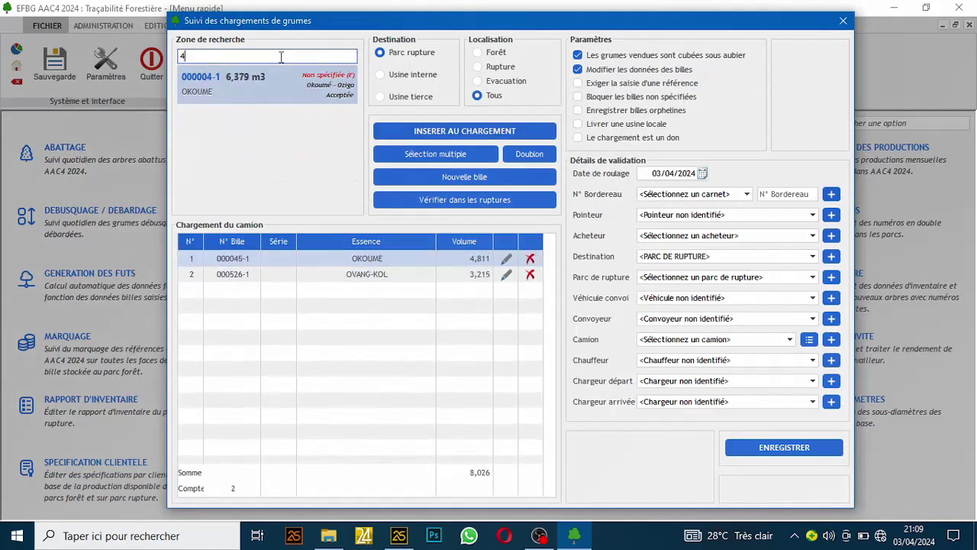
key("Return")
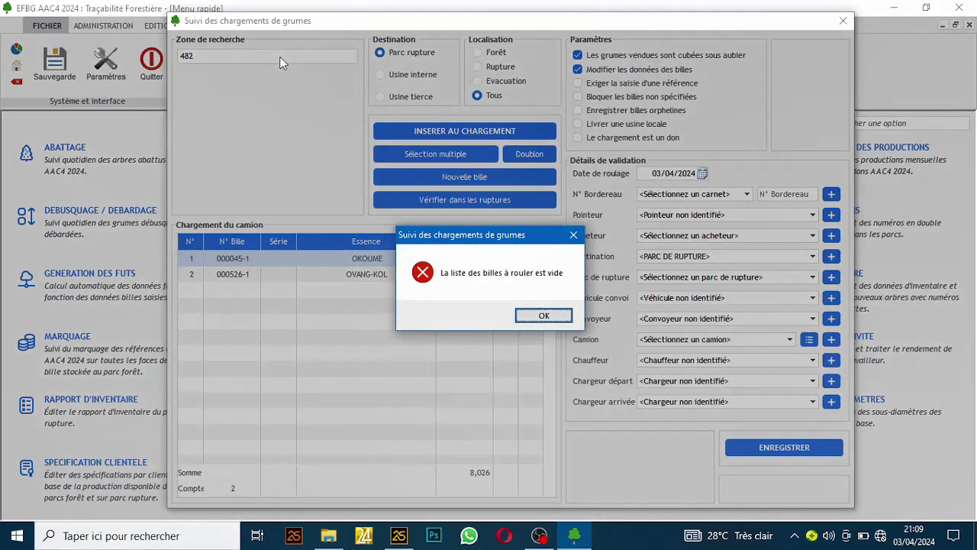
key("Return")
Add logs 000102-1 and 000630-1 to the truck load by searching for 102 and 630
type("1")
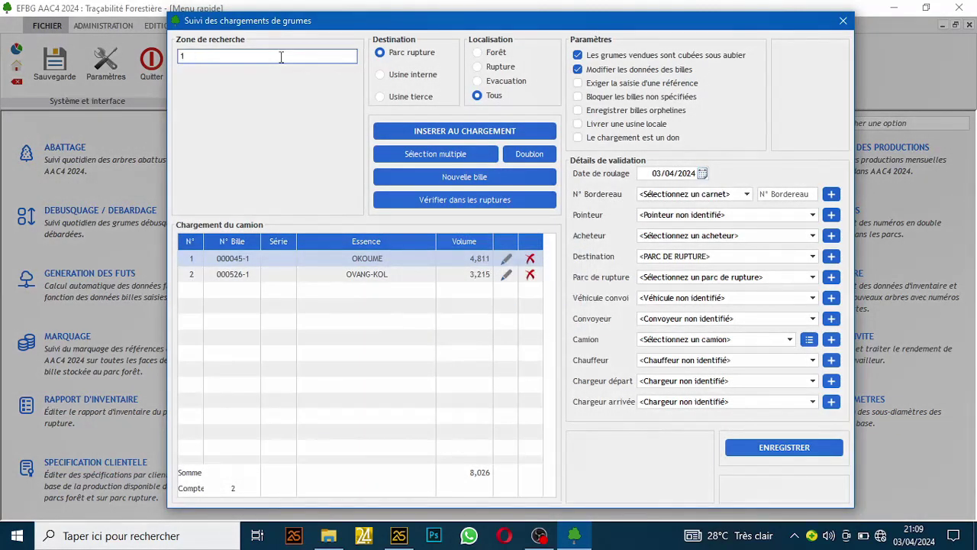
type("025")
key("BackSpace")
key("Return")
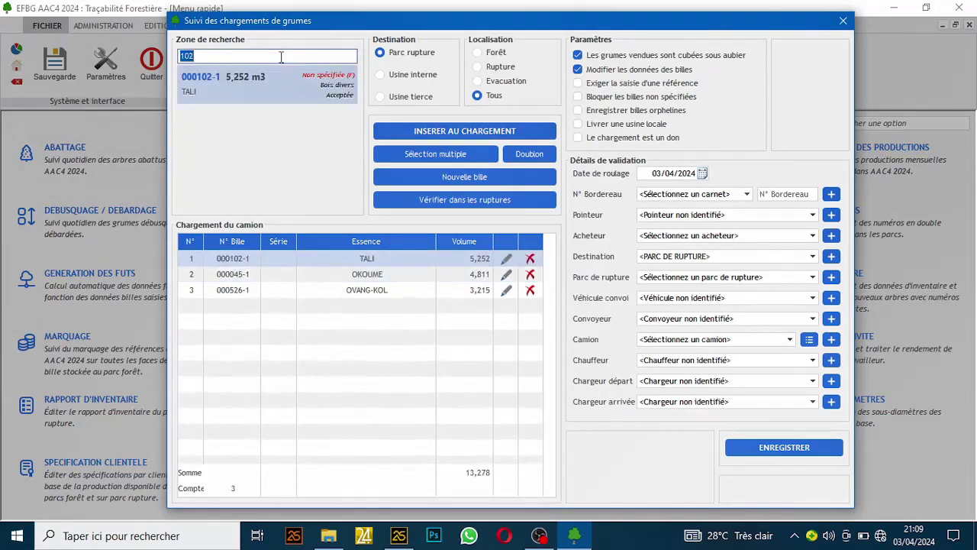
type("630")
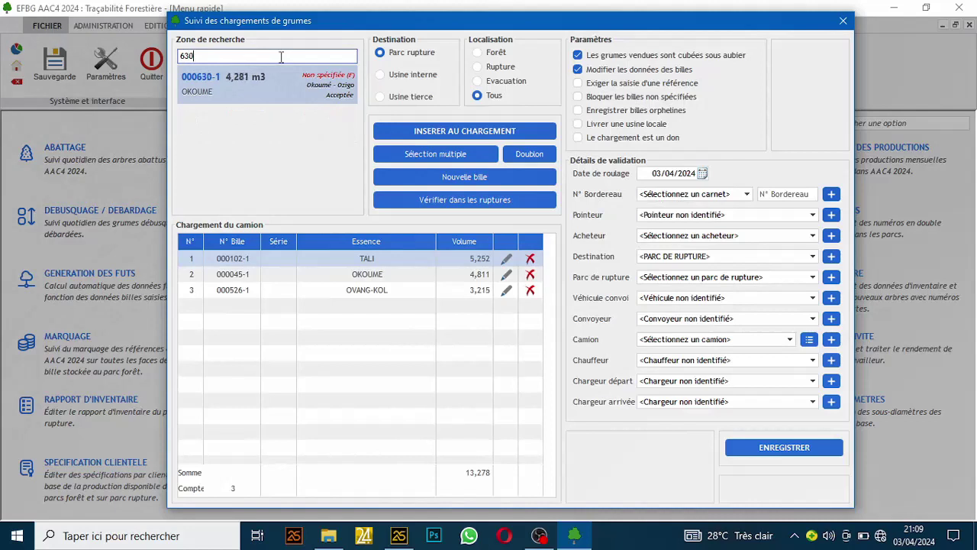
key("Return")
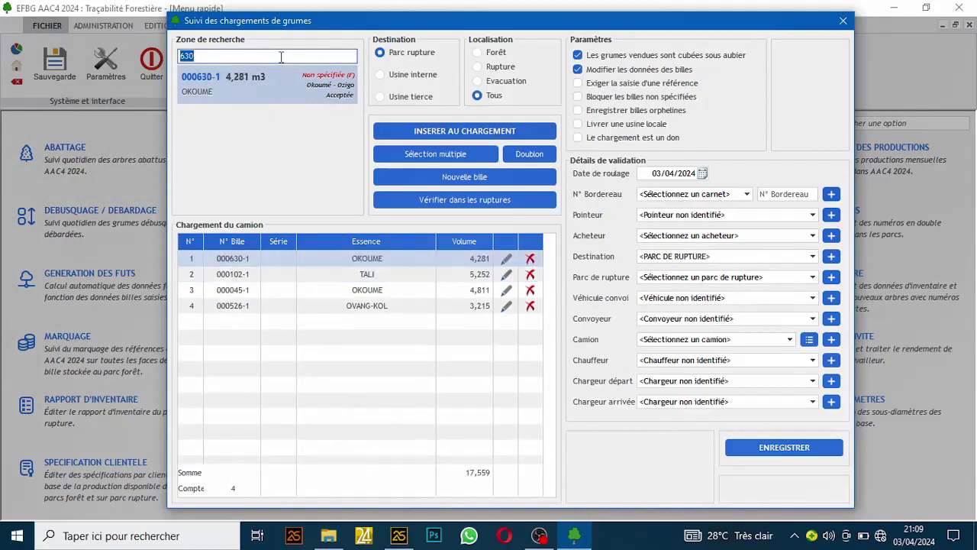
Search for log 489 and insert 000489-1 into the truck load
type("485")
key("BackSpace")
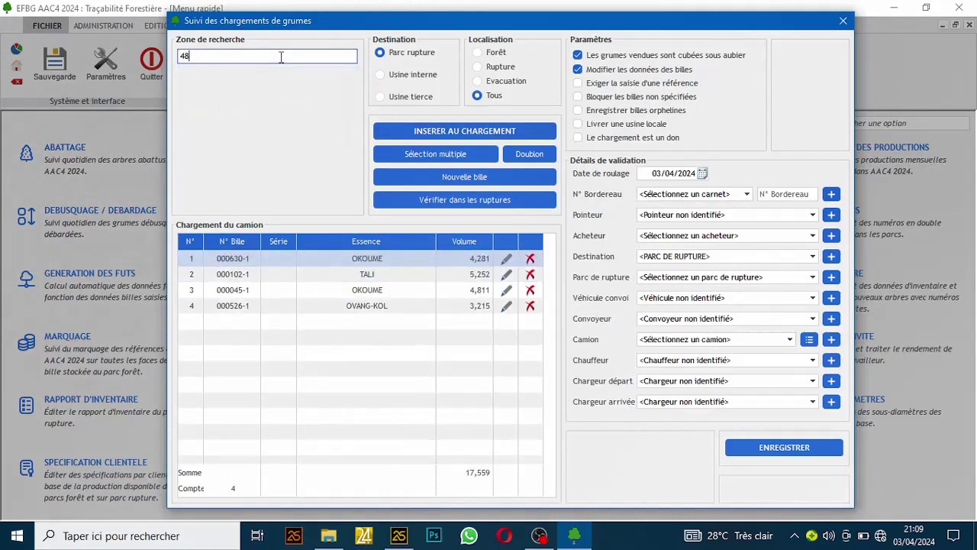
type("9")
key("Return")
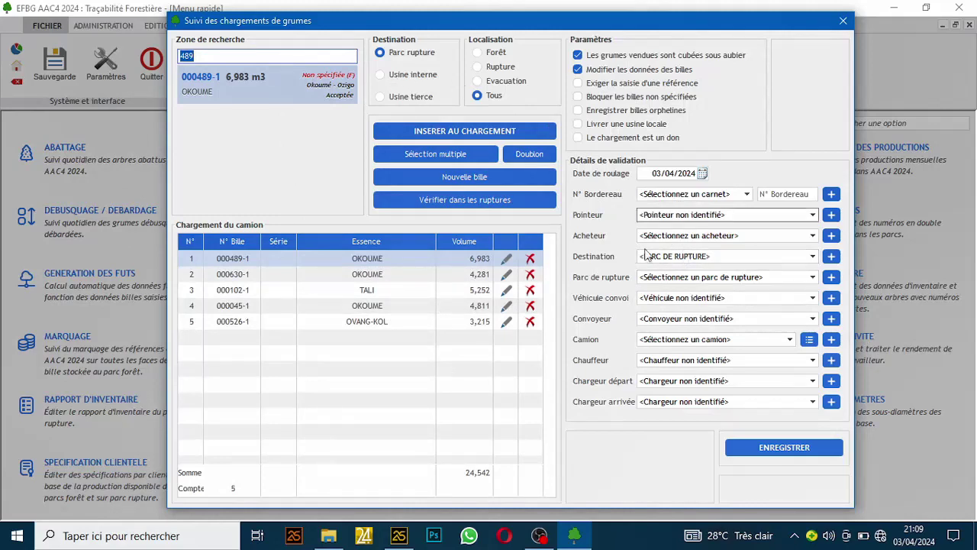
Choose the last listed employee as the Pointeur in the load's validation details
left_click(664, 200)
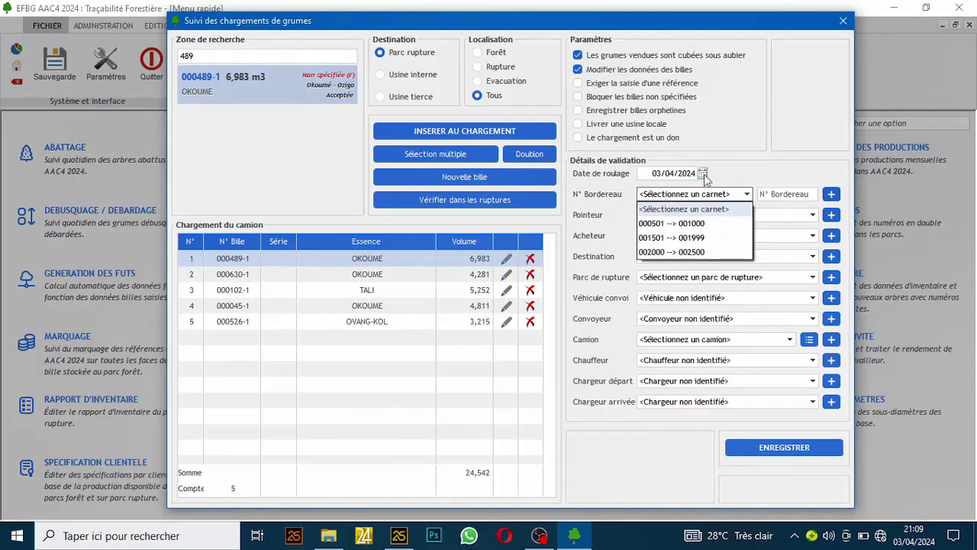
left_click(734, 176)
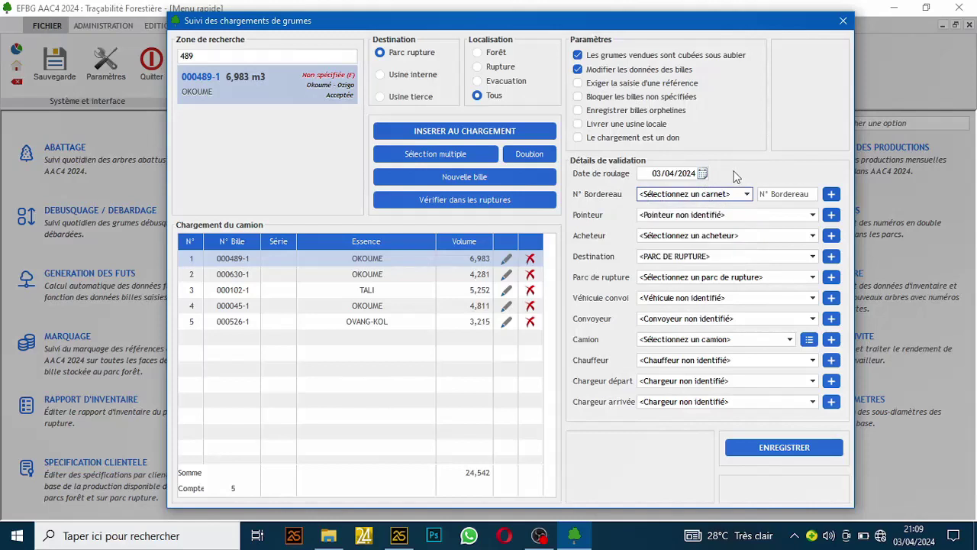
left_click(667, 217)
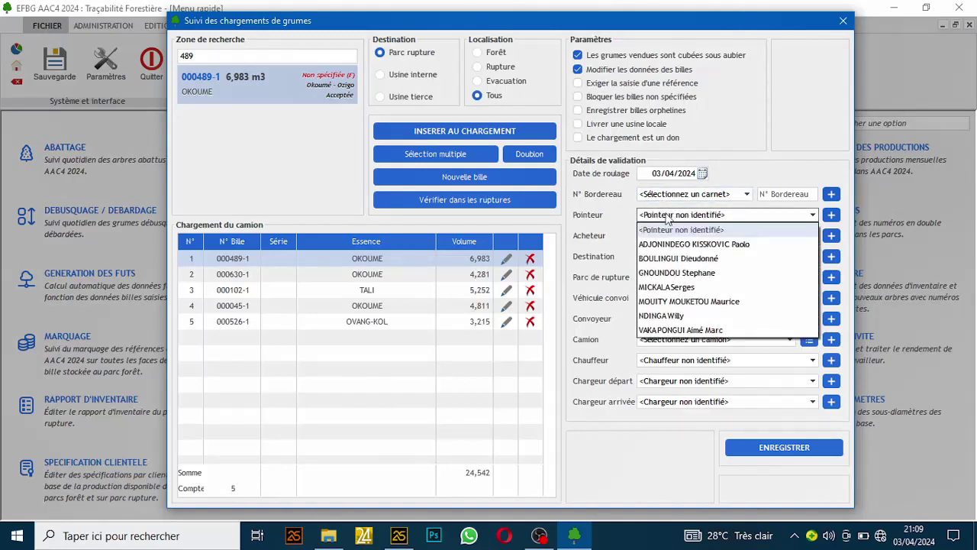
left_click(664, 331)
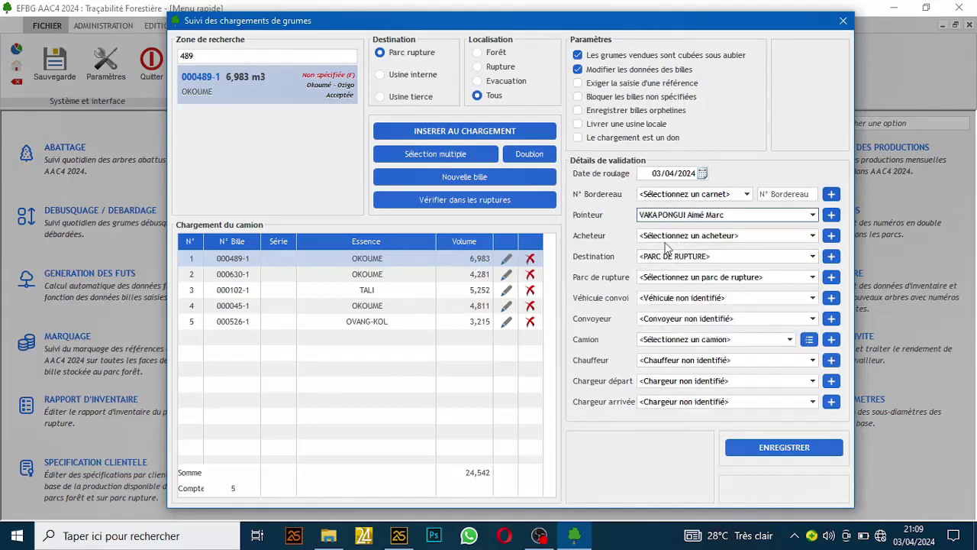
Assign truck AM-499-IT to the load and choose its driver, the second one listed
left_click(669, 341)
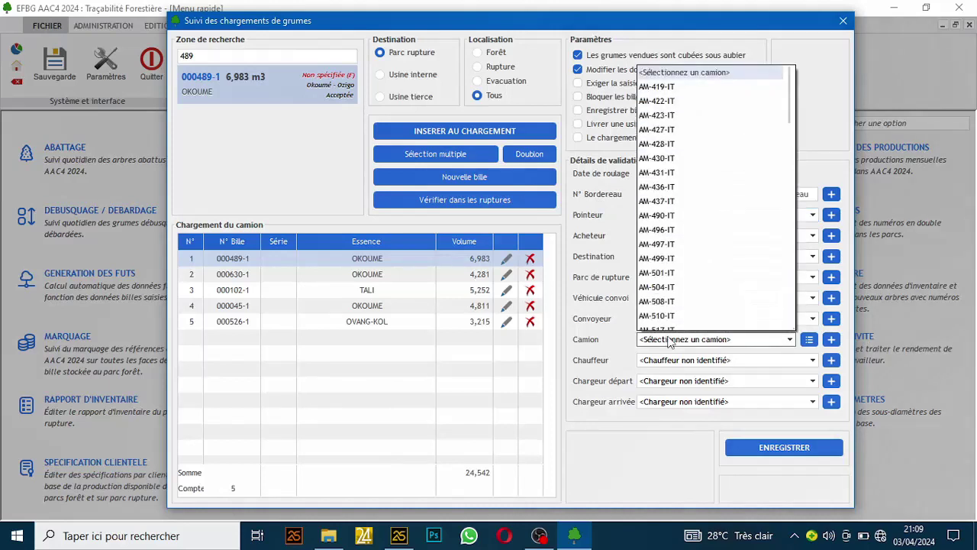
left_click(690, 260)
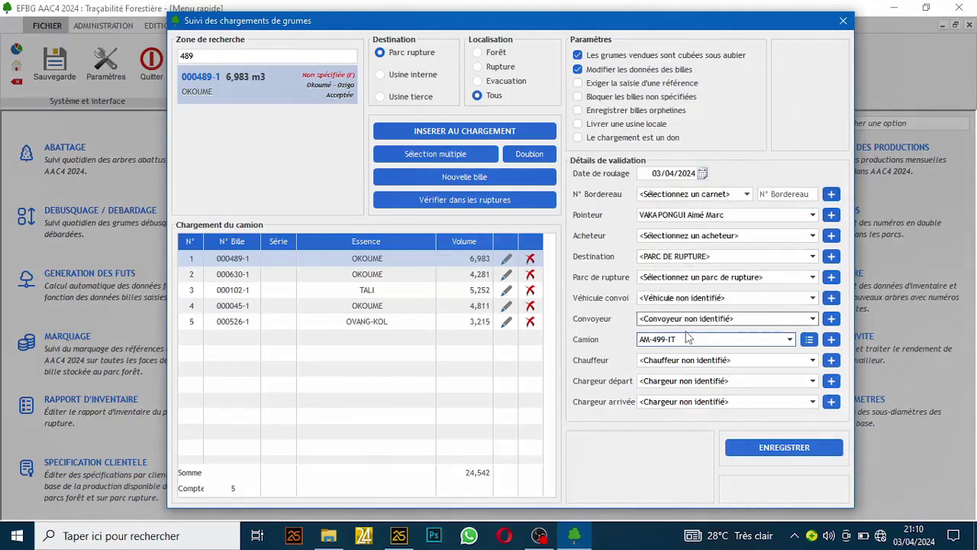
left_click(668, 362)
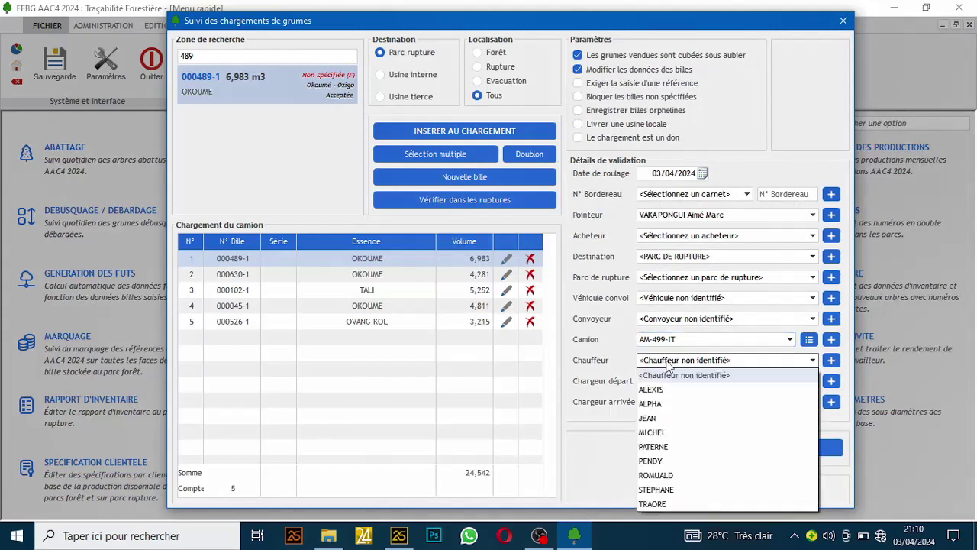
left_click(653, 403)
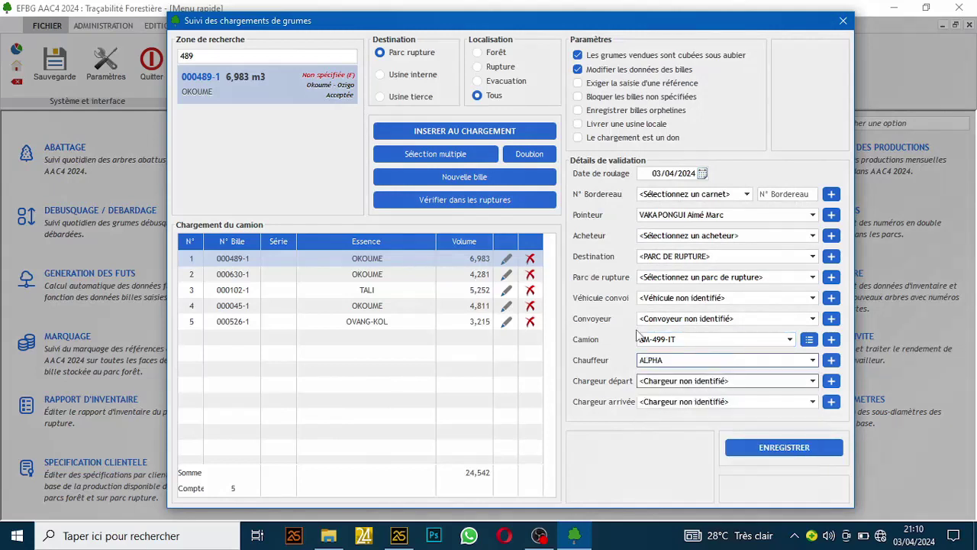
Save the load with PARC DE RUPTURE kept as destination and confirm the transfer of its logs
left_click(662, 259)
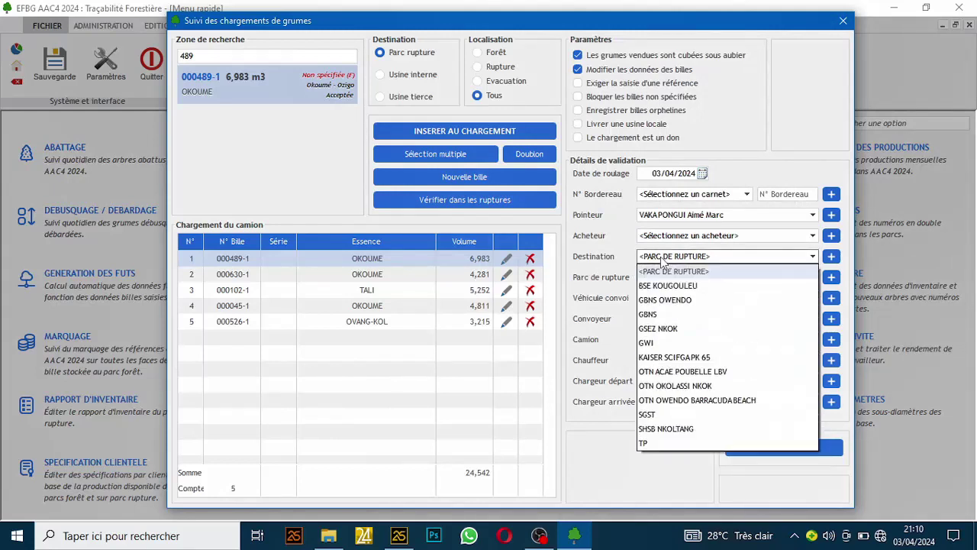
left_click(662, 260)
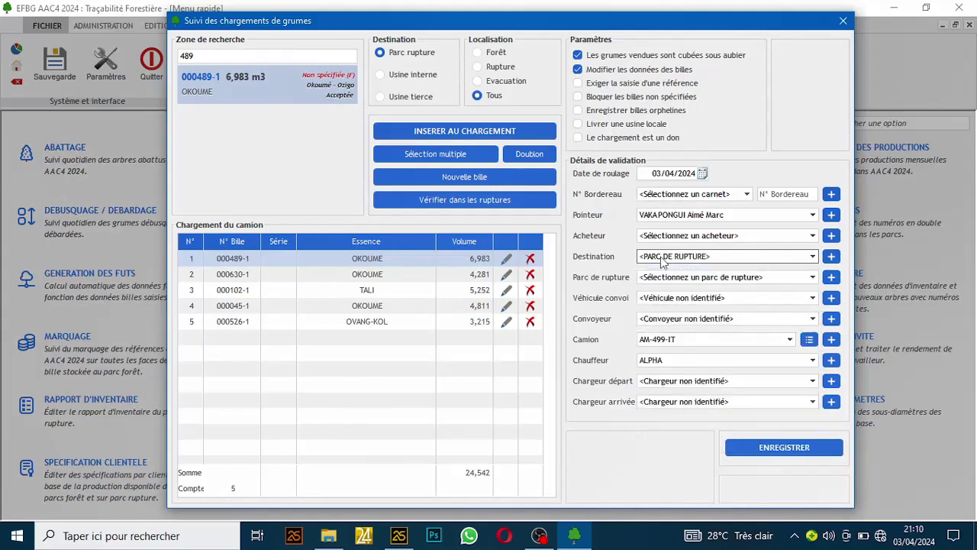
left_click(771, 450)
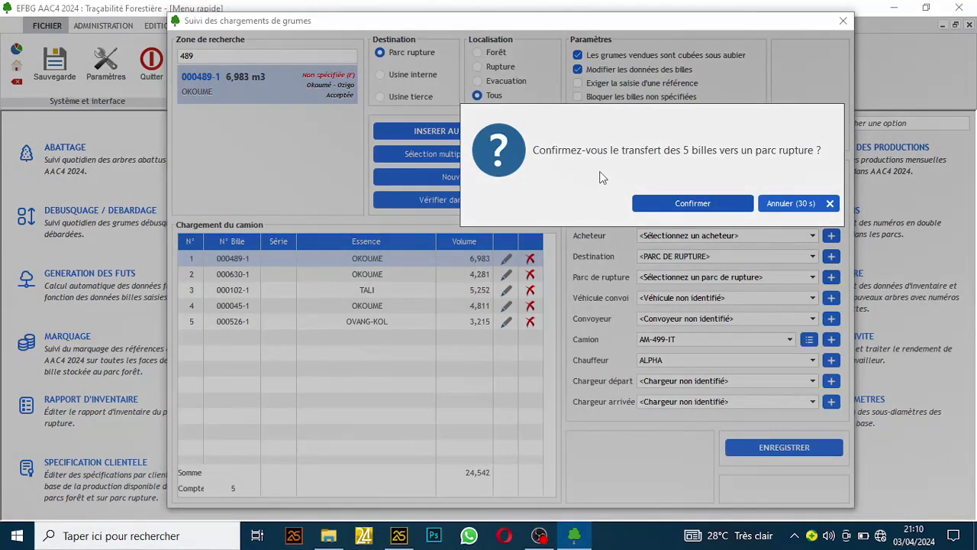
left_click_drag(555, 205, 384, 264)
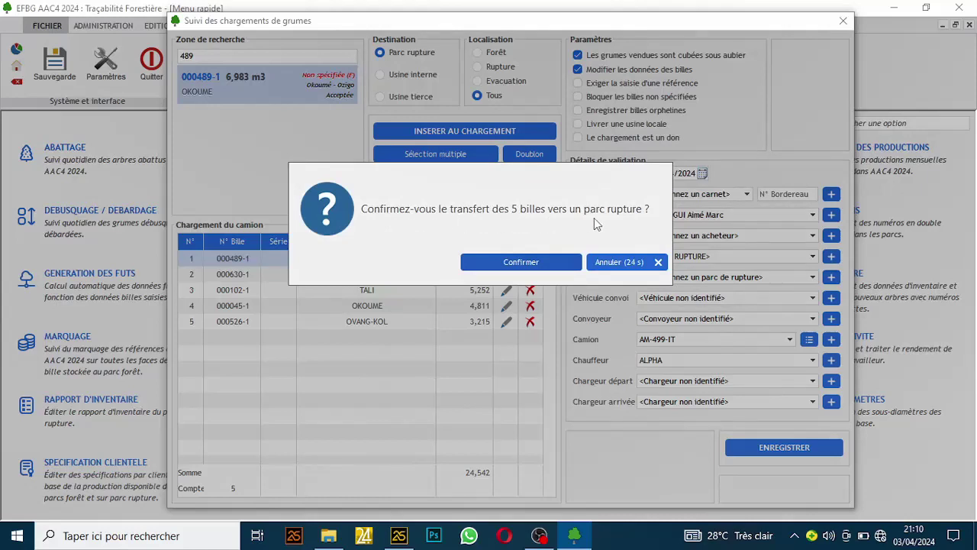
left_click(510, 263)
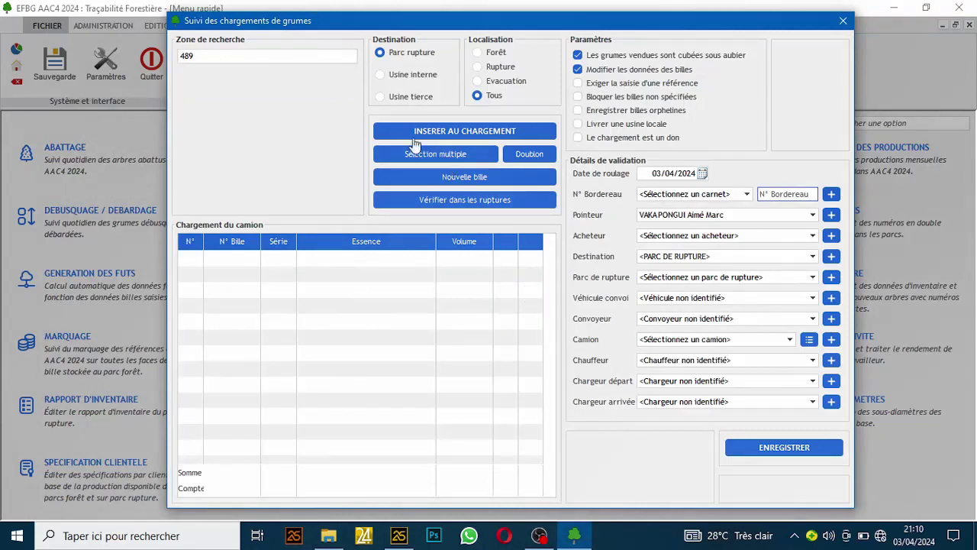
Set the destination type to Usine tierce and try to insert log 000489-1 into the new load
left_click(394, 98)
left_click(243, 58)
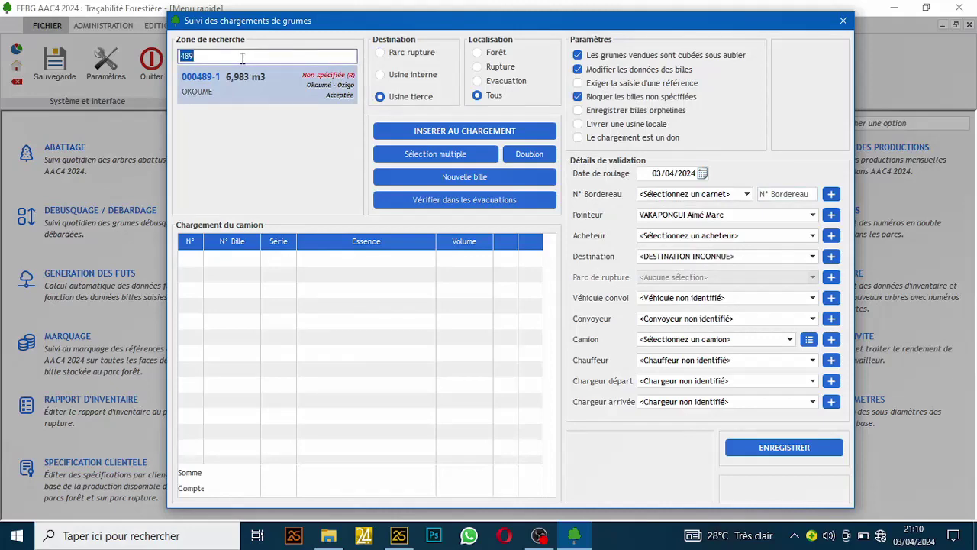
key("Return")
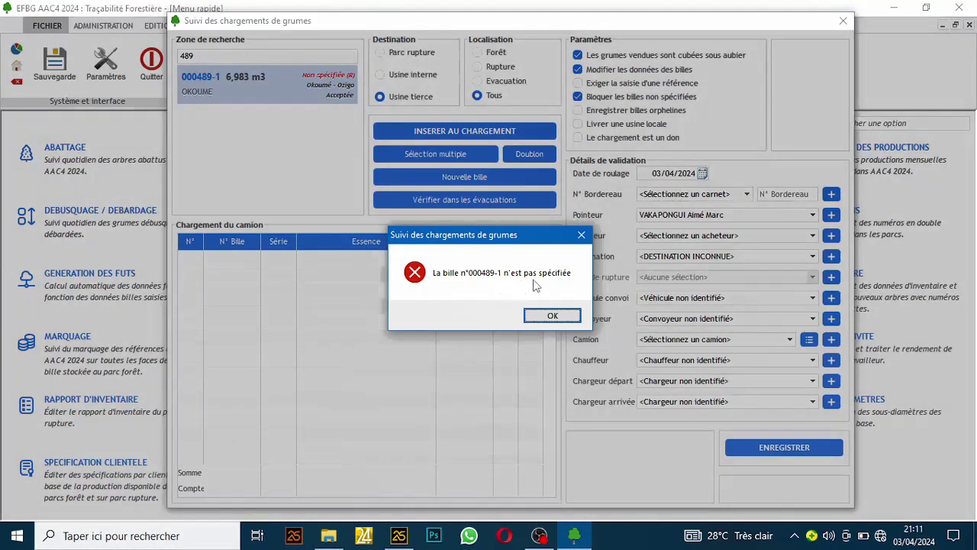
left_click(552, 312)
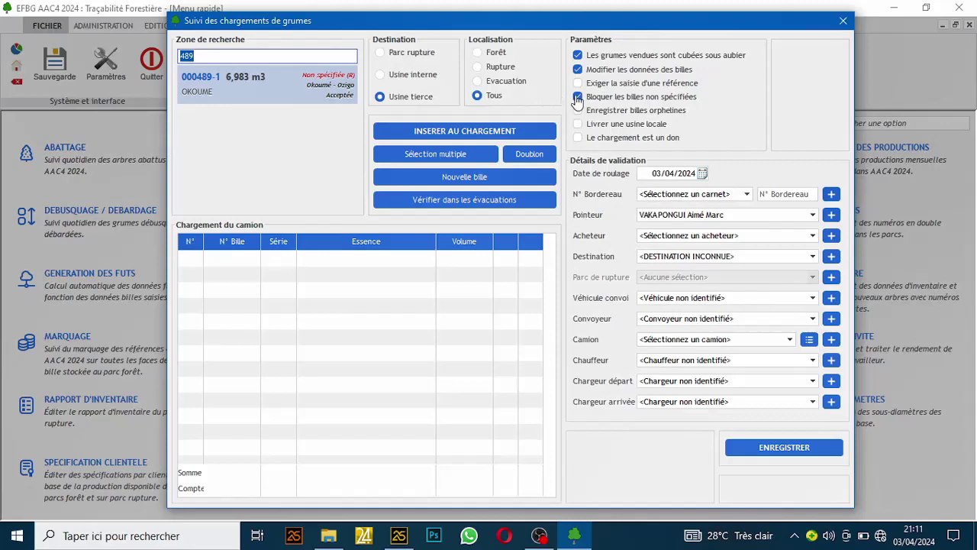
Disable the blocking of unspecified logs and insert log 000489-1 into the load
left_click(577, 97)
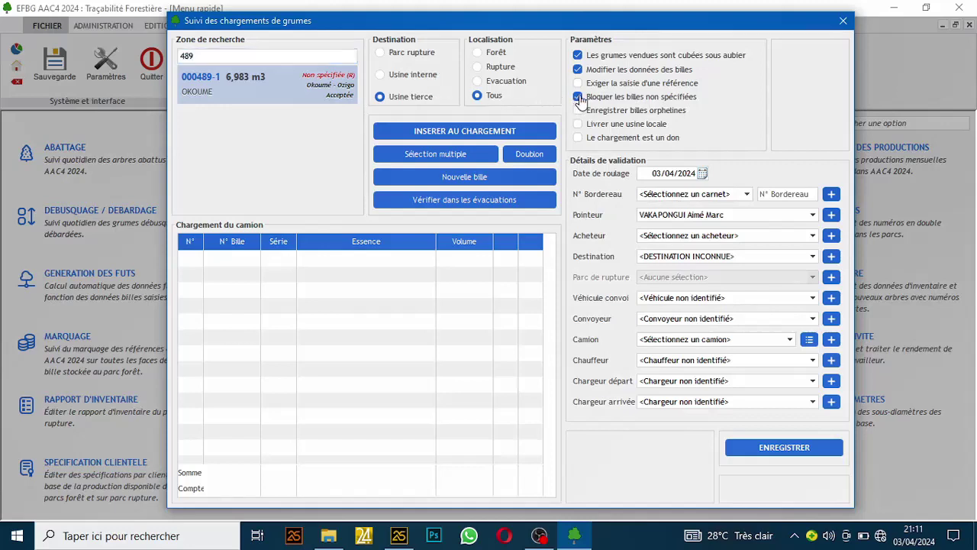
left_click(211, 58)
key("Return")
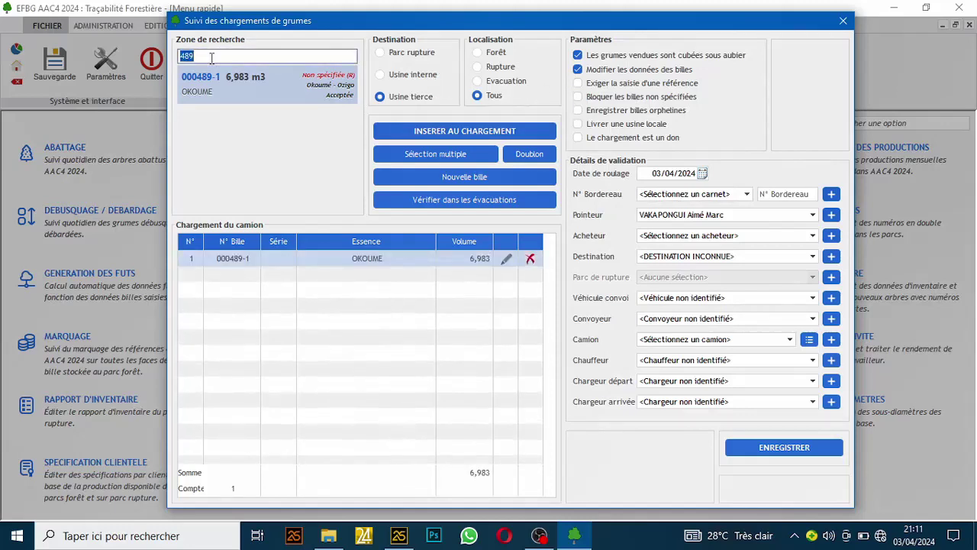
Insert logs 000852-1, 000102-1, 000078-1 and 000063-1 into the truck load
type("852")
key("Return")
type("102")
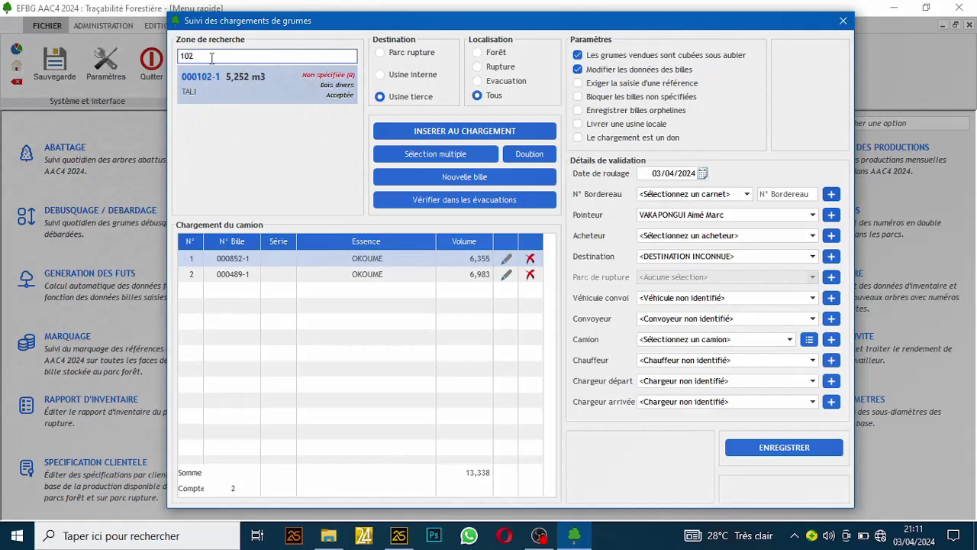
key("Return")
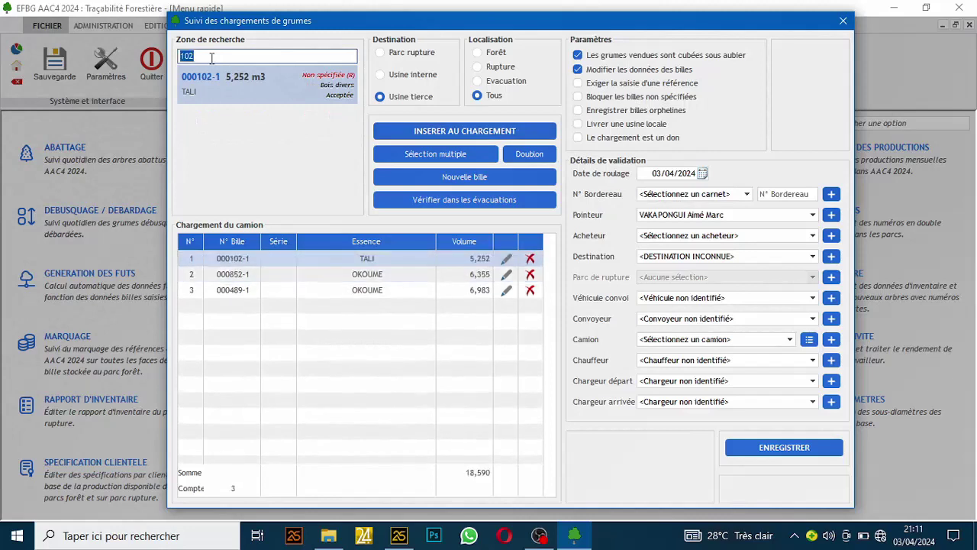
type("789")
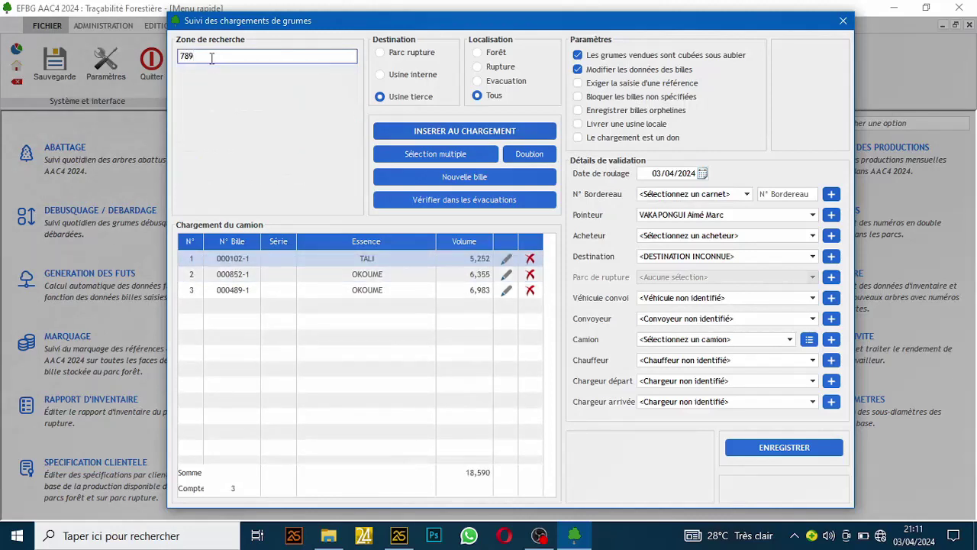
key("BackSpace")
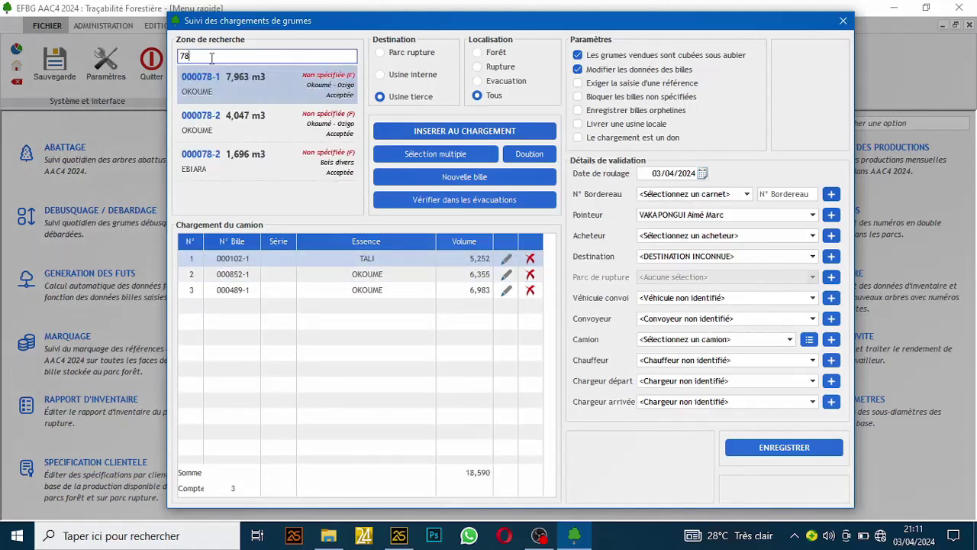
key("Return")
type("63")
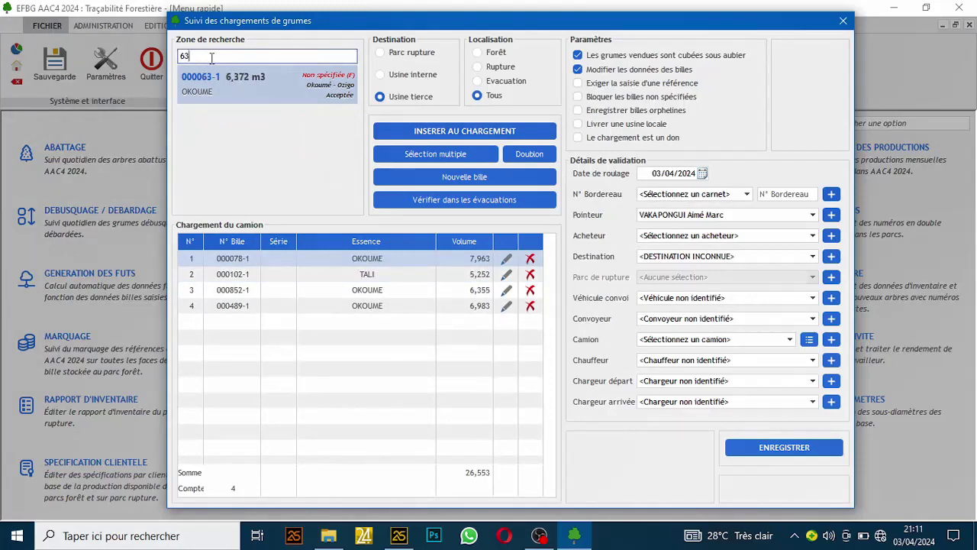
key("Return")
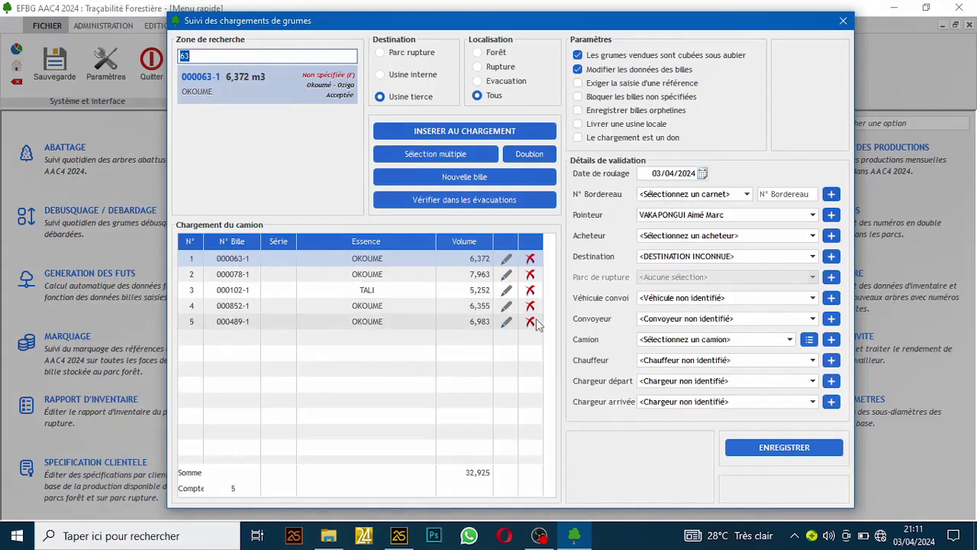
Select slip book 000501 --> 001000 with slip number 456 for the load, keeping the preset tally clerk
left_click(663, 196)
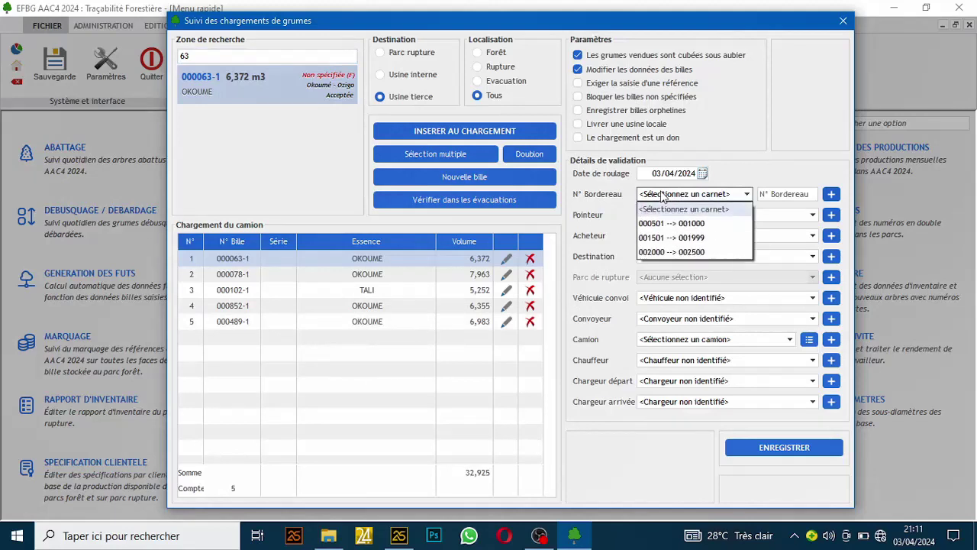
left_click(662, 227)
left_click(797, 194)
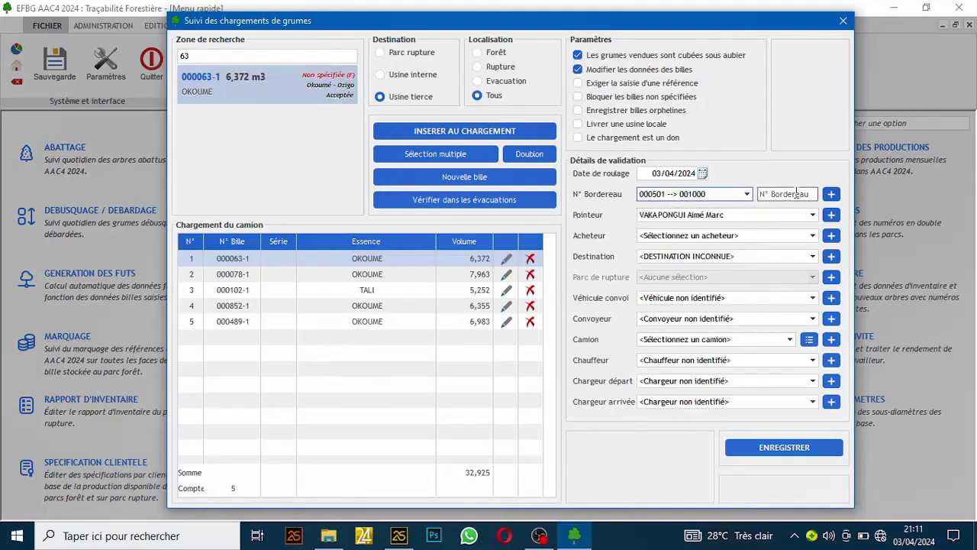
type("456")
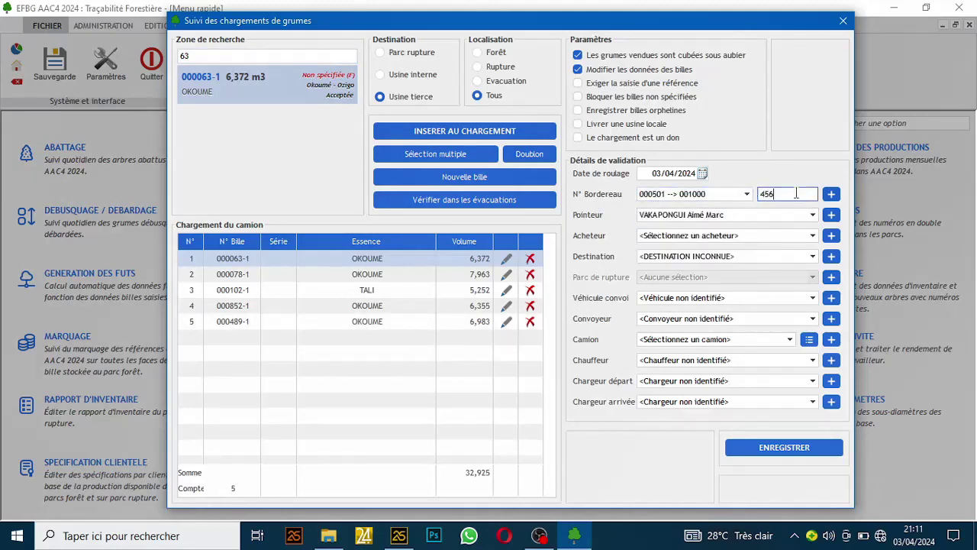
left_click(724, 216)
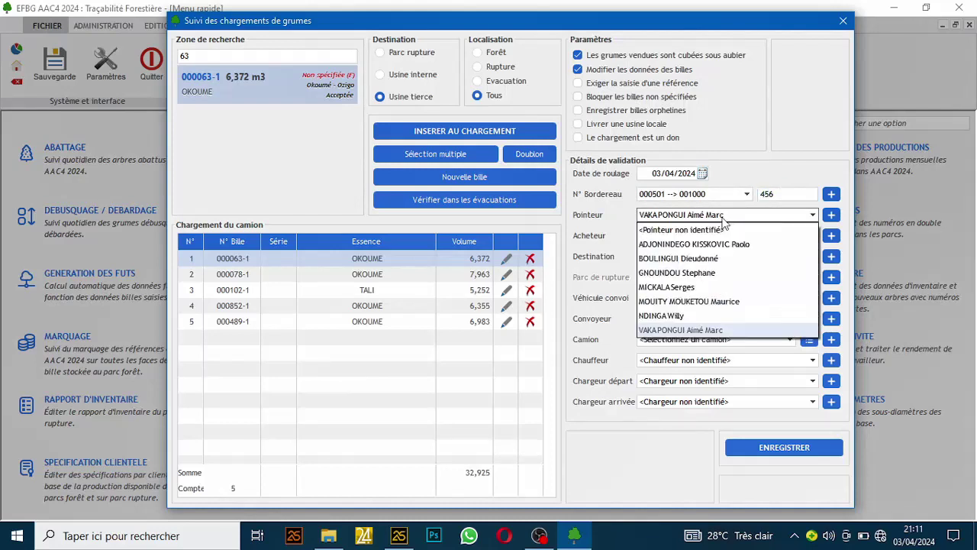
left_click(723, 216)
Set KAISER as the load's buyer and KAISER SCIFGA PK 65 as its destination
left_click(678, 238)
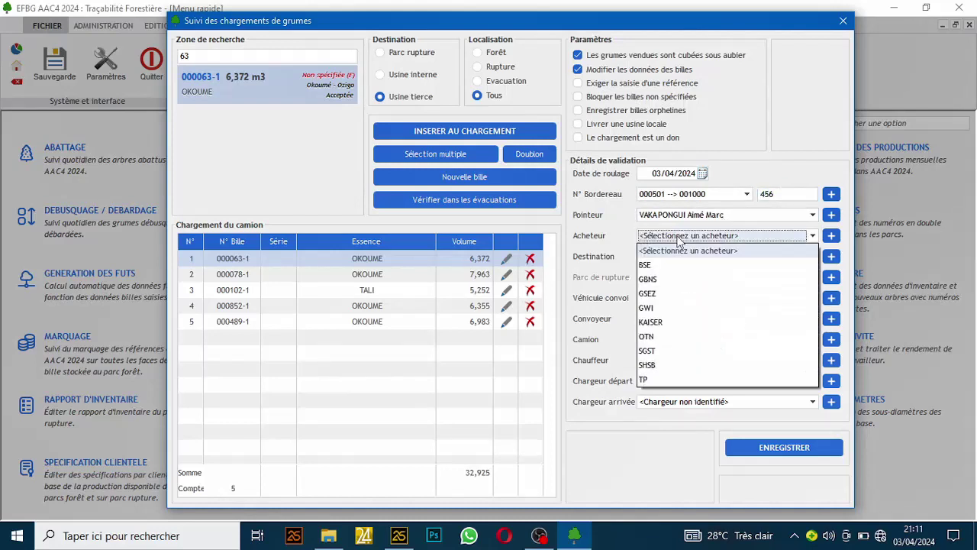
left_click(671, 322)
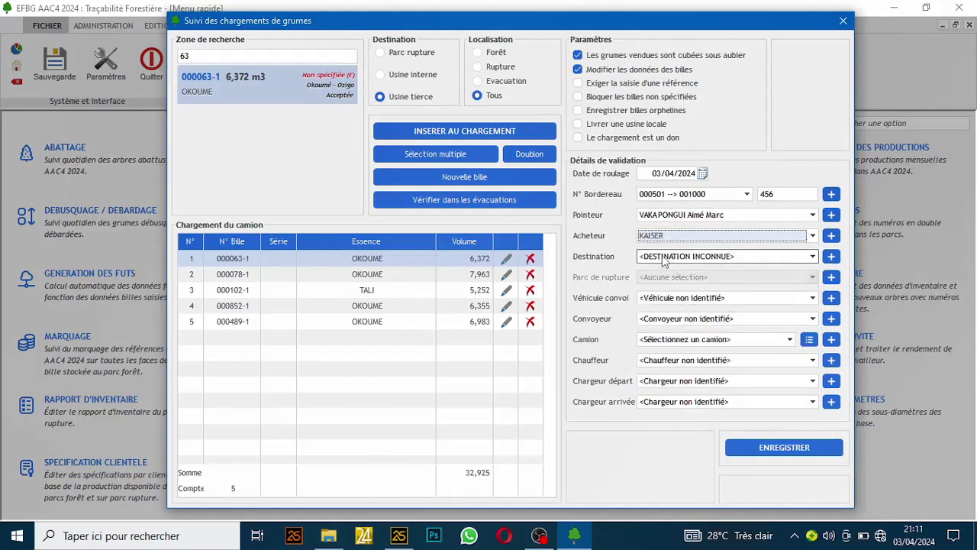
left_click(661, 258)
left_click(662, 286)
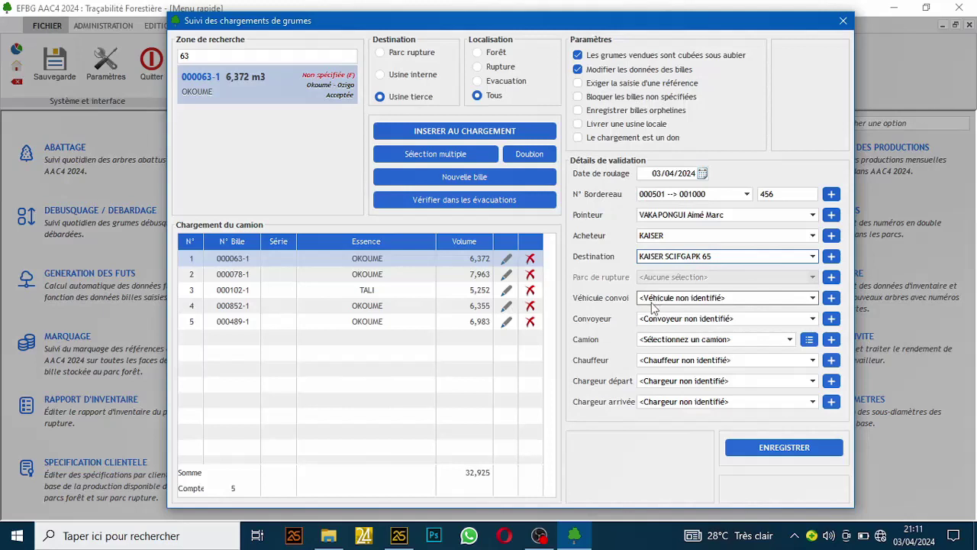
Leave the convoy vehicle unidentified, assign truck AM-510-IT to the load and choose its driver
left_click(652, 301)
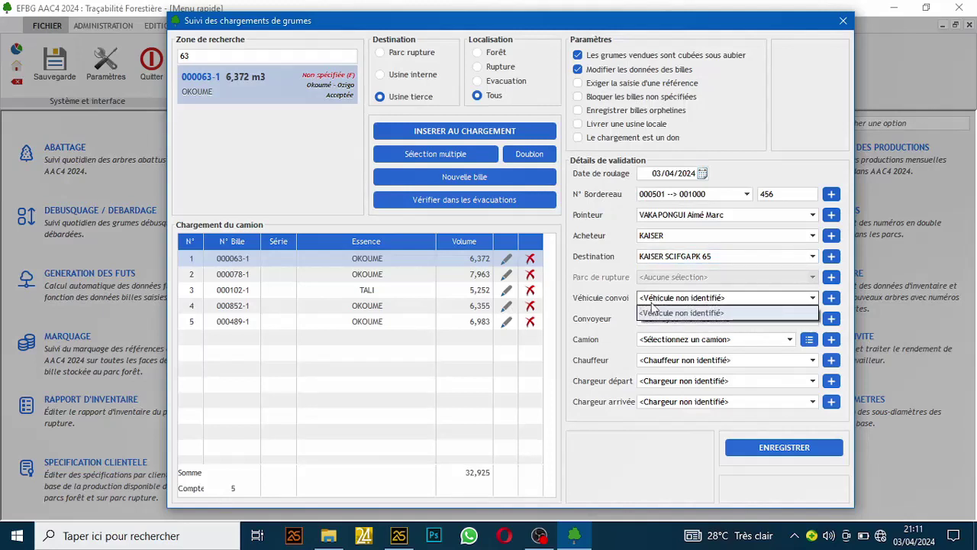
left_click(653, 313)
left_click(653, 342)
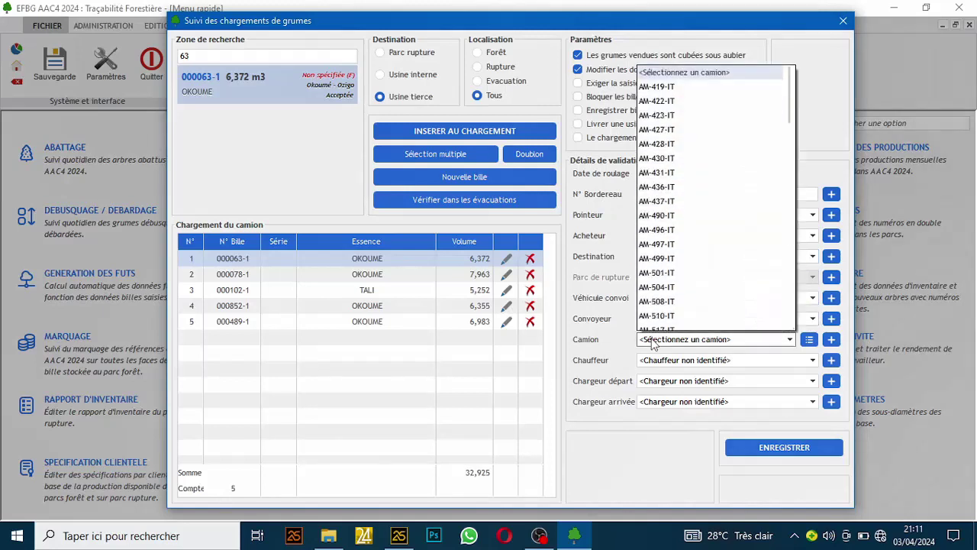
left_click(655, 316)
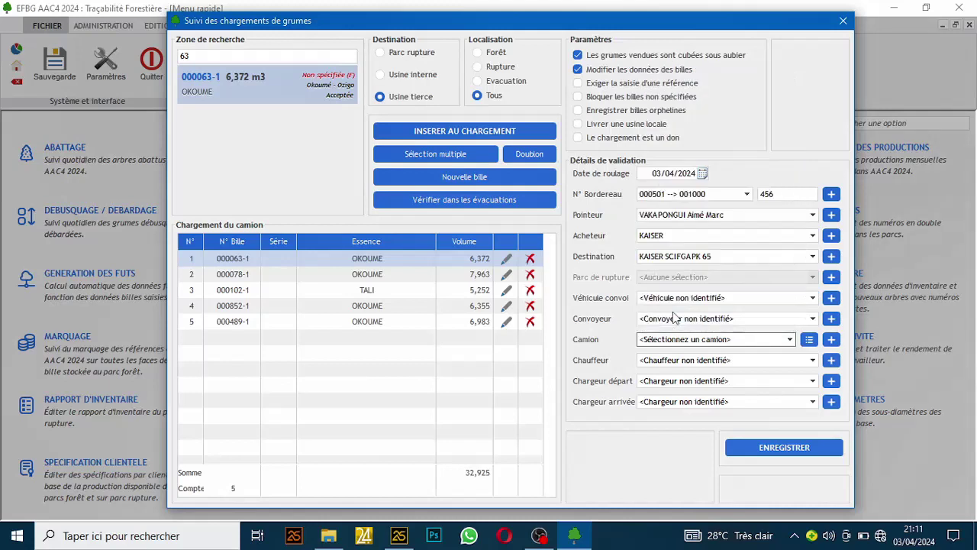
left_click(661, 365)
left_click(660, 476)
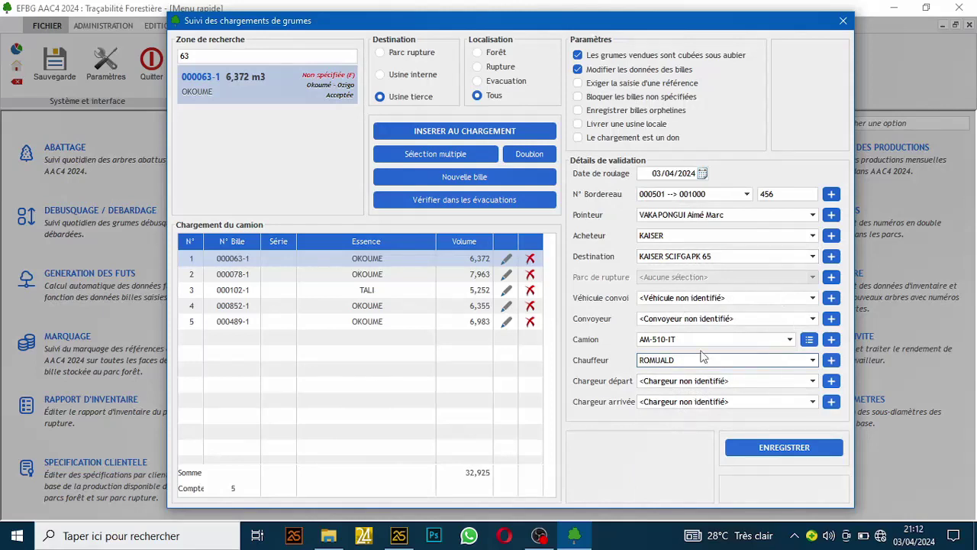
Save the load, confirm the evacuation of its logs to KAISER SCIFGA PK 65 and close the loading form
left_click(759, 456)
left_click(758, 451)
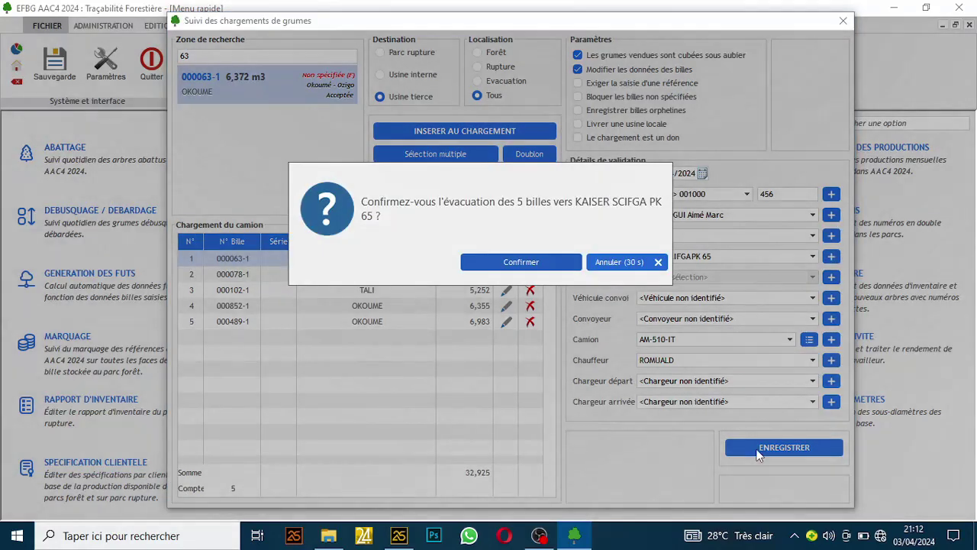
left_click(505, 265)
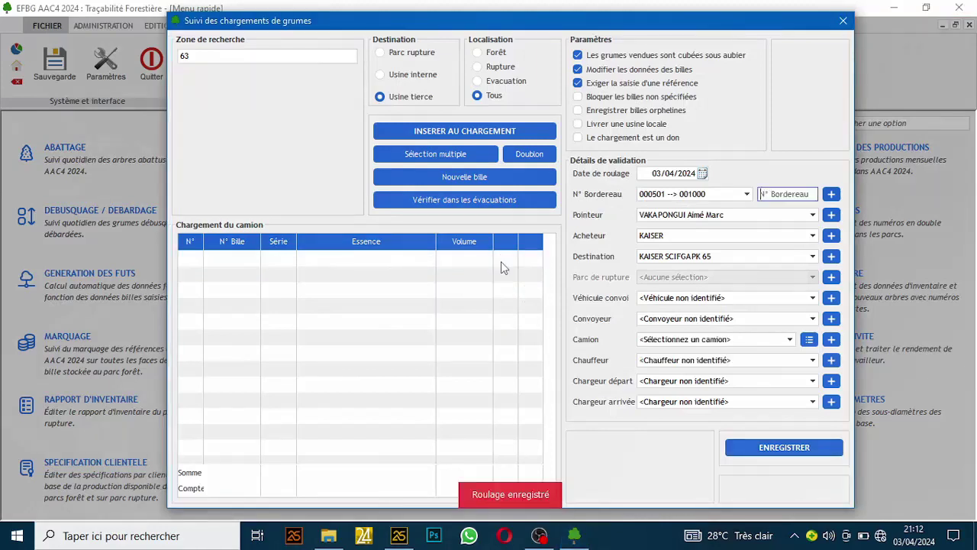
left_click(842, 20)
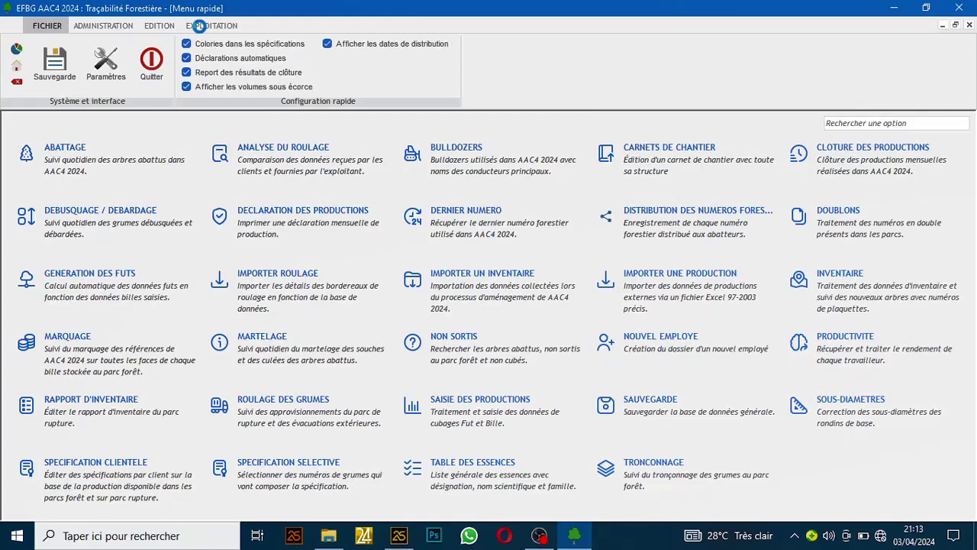
Open the hauling history, Registre des bois roulés, and maximize its window
left_click(206, 27)
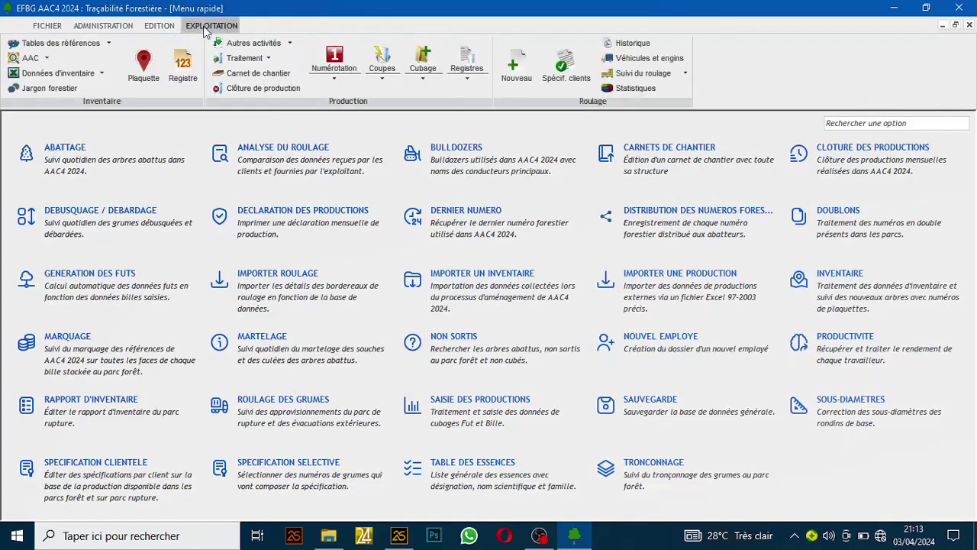
left_click(633, 46)
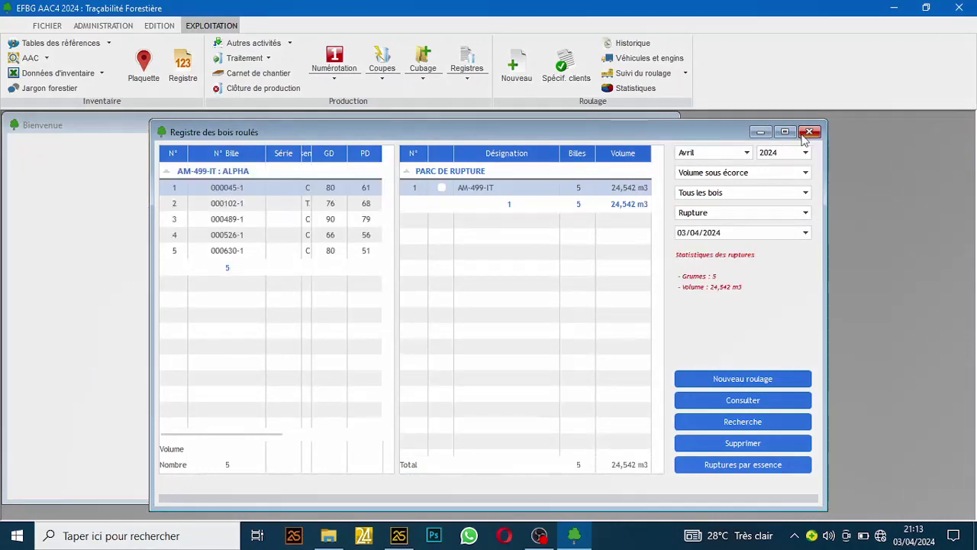
left_click(784, 133)
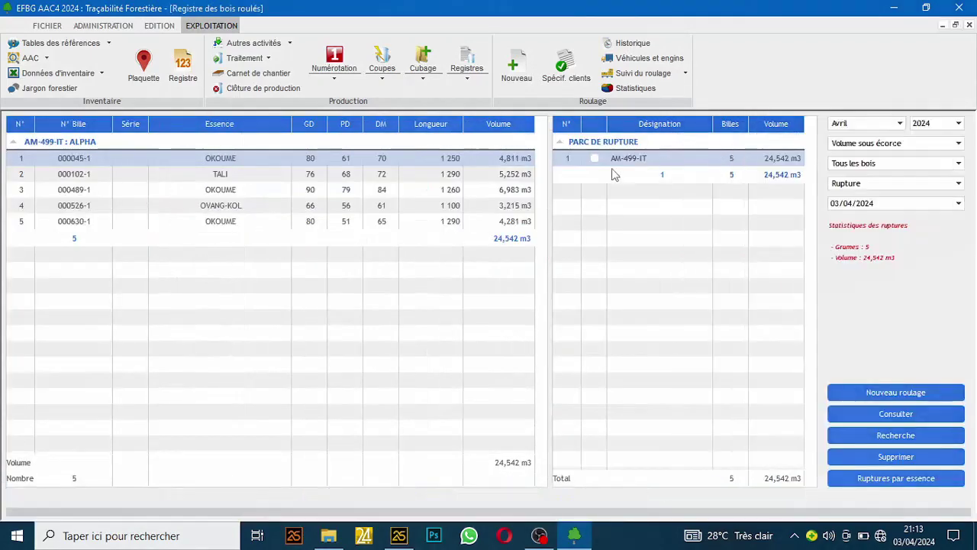
Keep 03/04/2024 as the register's loading date and switch the haulage type from Rupture to Evacuation
left_click(849, 204)
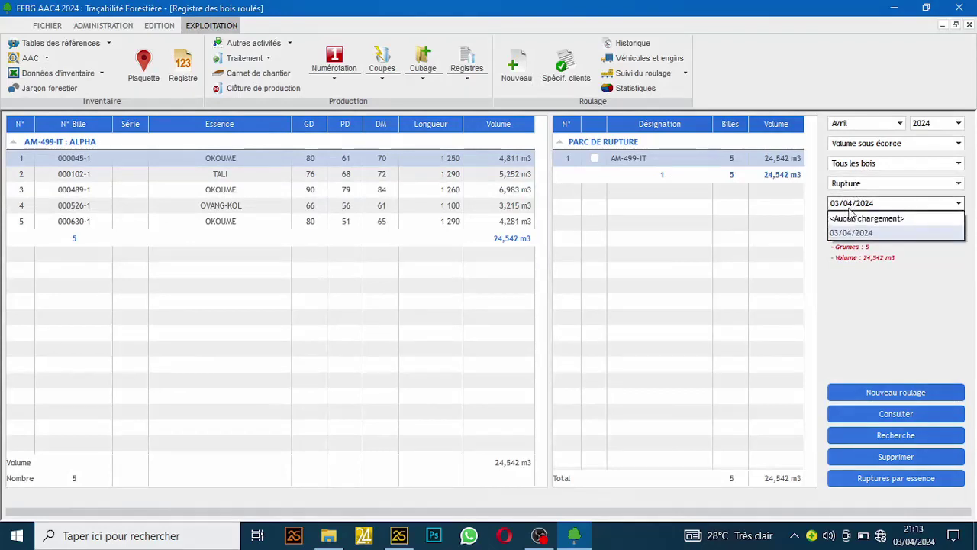
left_click(853, 281)
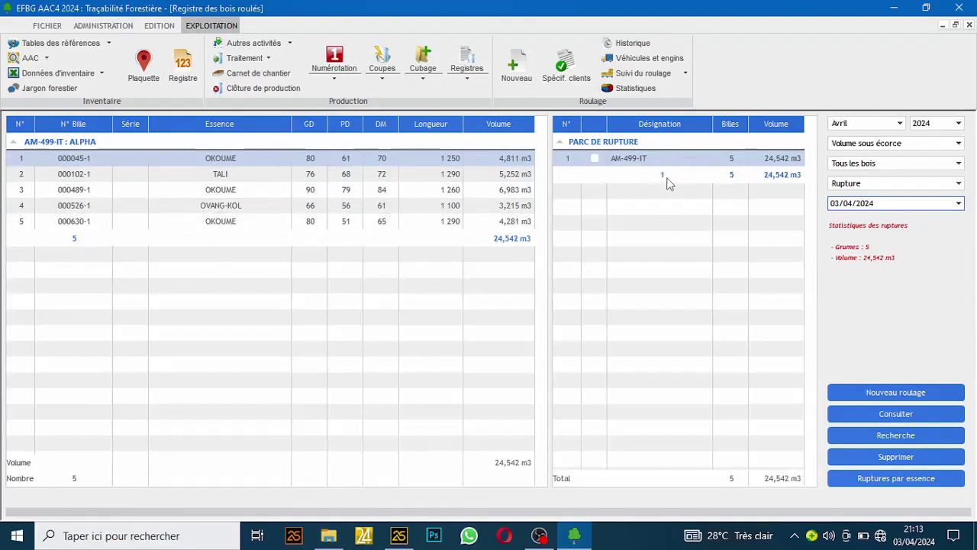
left_click(874, 185)
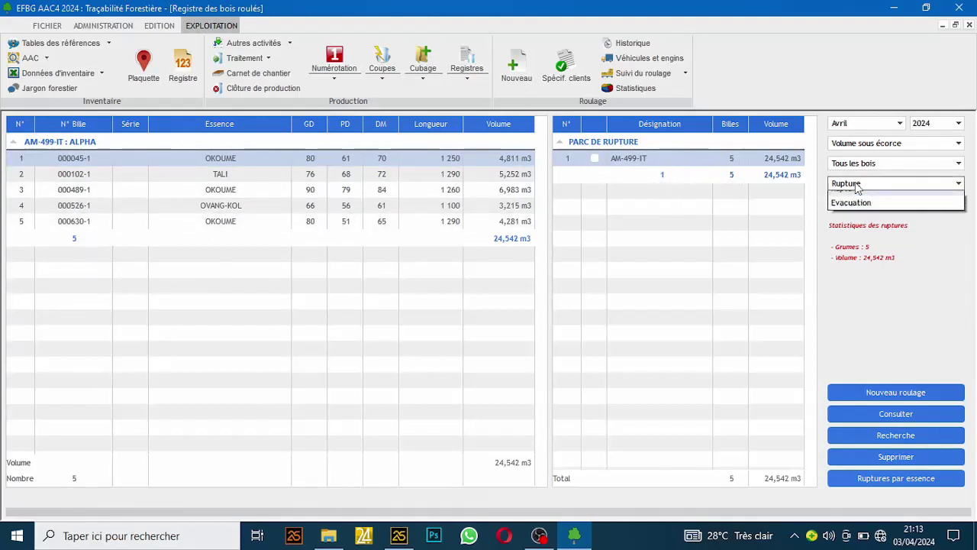
left_click(849, 209)
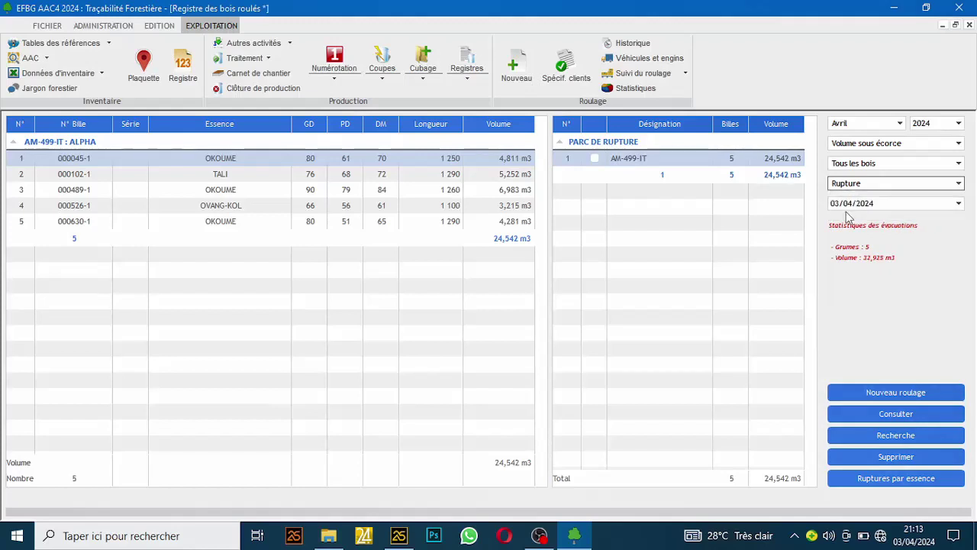